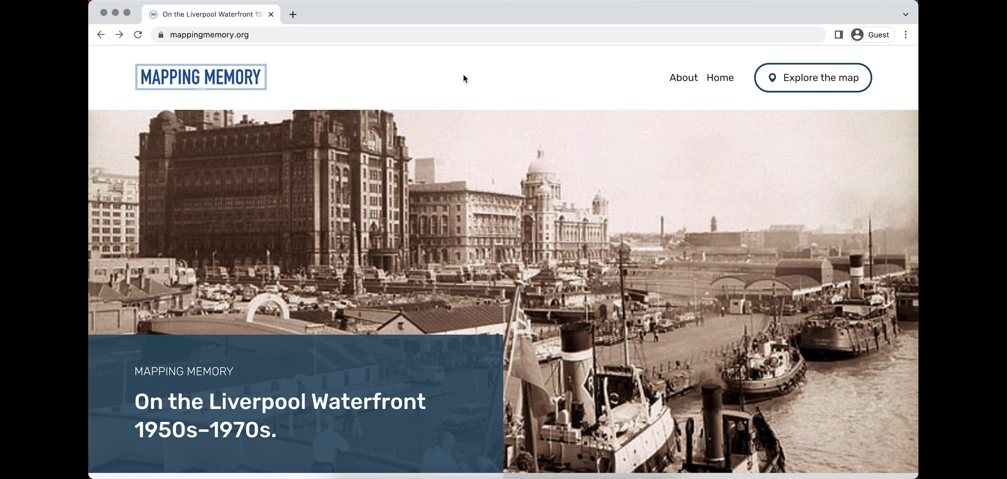
Go to the site's /admin page.
{"action": "left_click", "coordinate": [500, 34]}
{"action": "key", "text": "Right"}
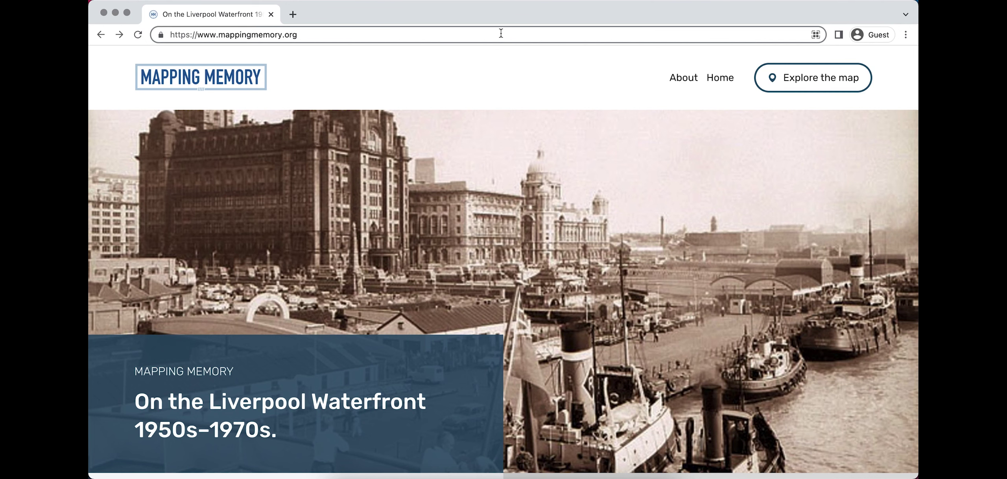
{"action": "type", "text": "/admin"}
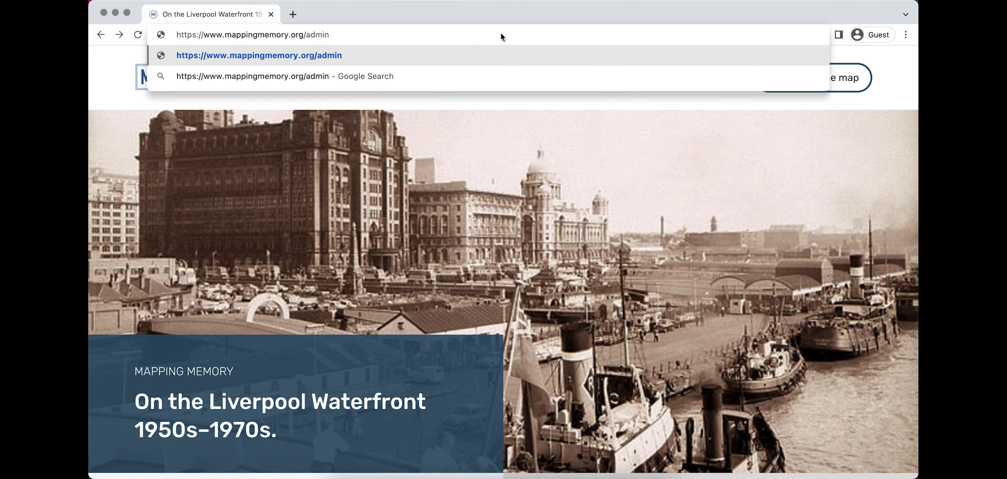
{"action": "key", "text": "Return"}
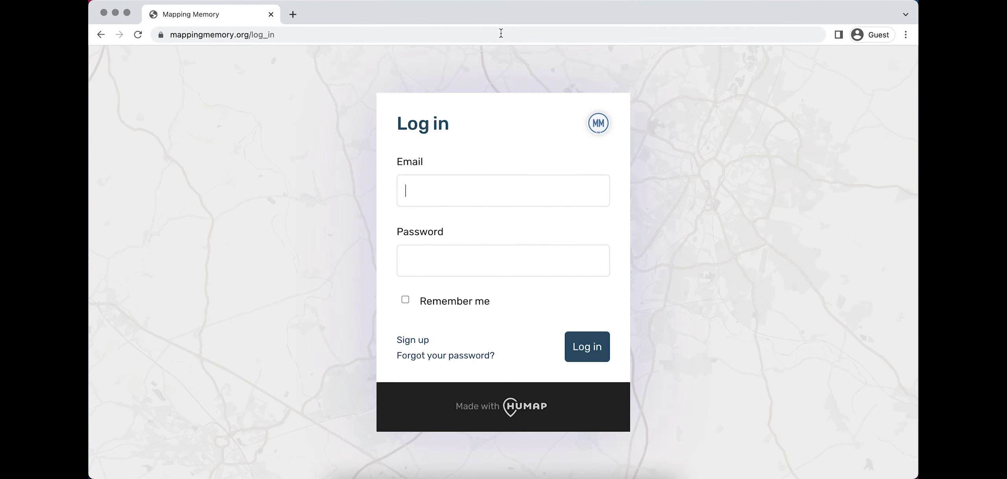
Log in with the account email and password, with Remember me ticked.
{"action": "left_click", "coordinate": [536, 268]}
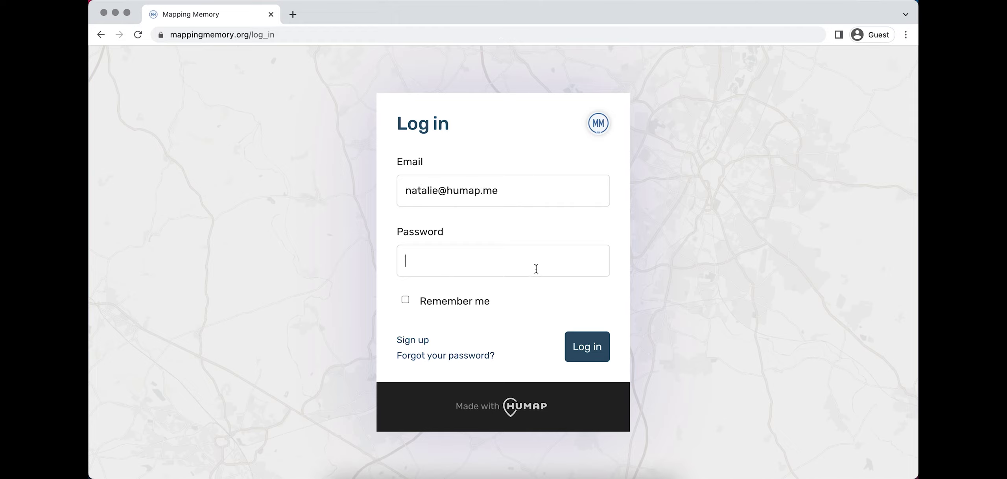
{"action": "key", "text": "super+v"}
{"action": "left_click", "coordinate": [485, 301]}
{"action": "left_click", "coordinate": [591, 359]}
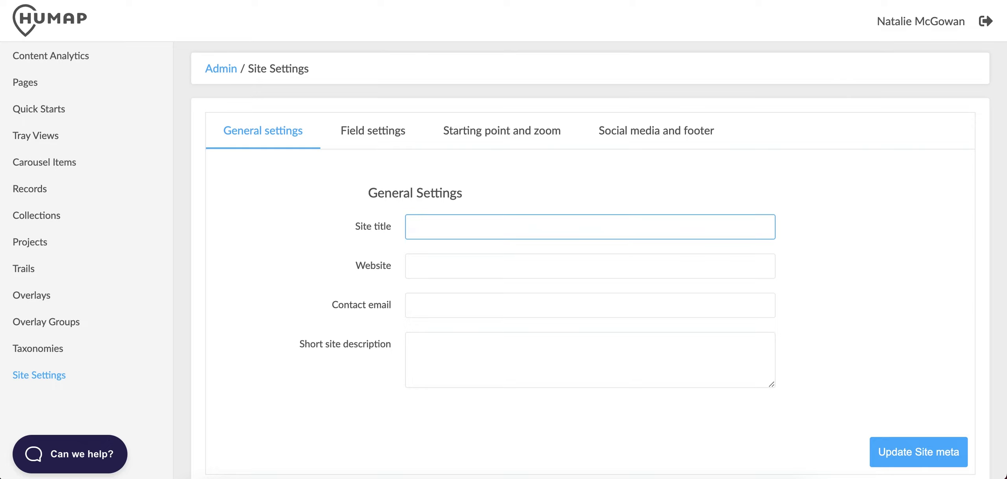
{"action": "type", "text": "Mapping Memory"}
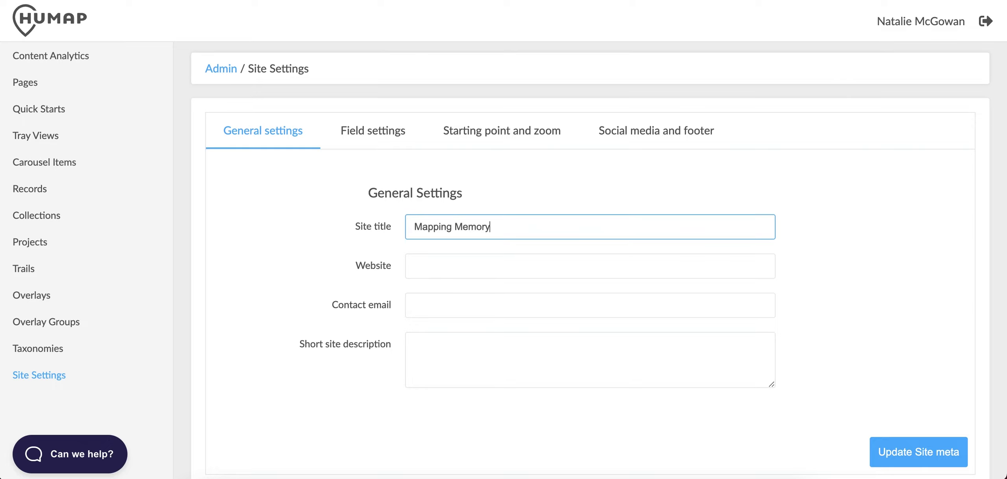
{"action": "left_click", "coordinate": [439, 270]}
{"action": "type", "text": "https://www.mappingmemory.org/"}
{"action": "left_click", "coordinate": [437, 296]}
{"action": "left_click", "coordinate": [448, 352]}
{"action": "type", "text": "An exploration of life on Liverpool's waterfront."}
{"action": "scroll", "coordinate": [590, 252], "scroll_direction": "down", "scroll_amount": 1}
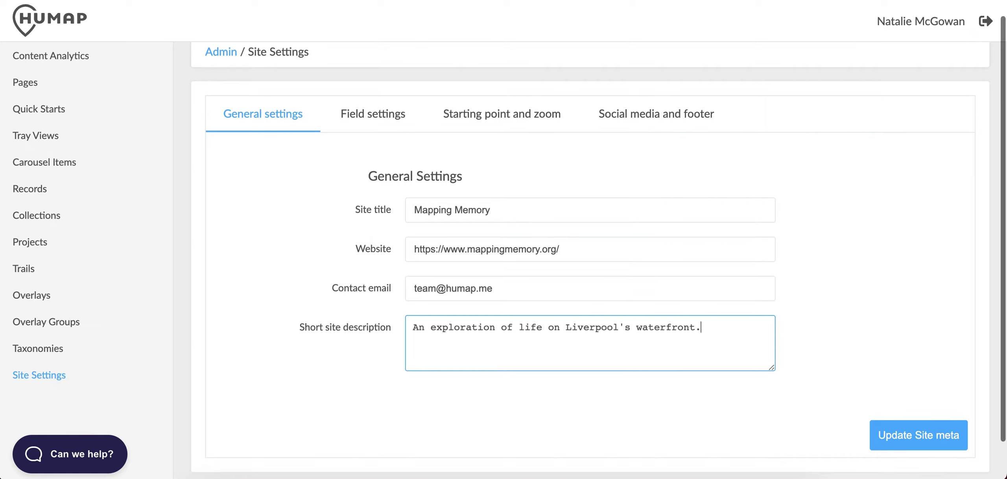
Review the date field settings (range 1000 to 2022), then switch to Starting point and zoom.
{"action": "left_click", "coordinate": [401, 126]}
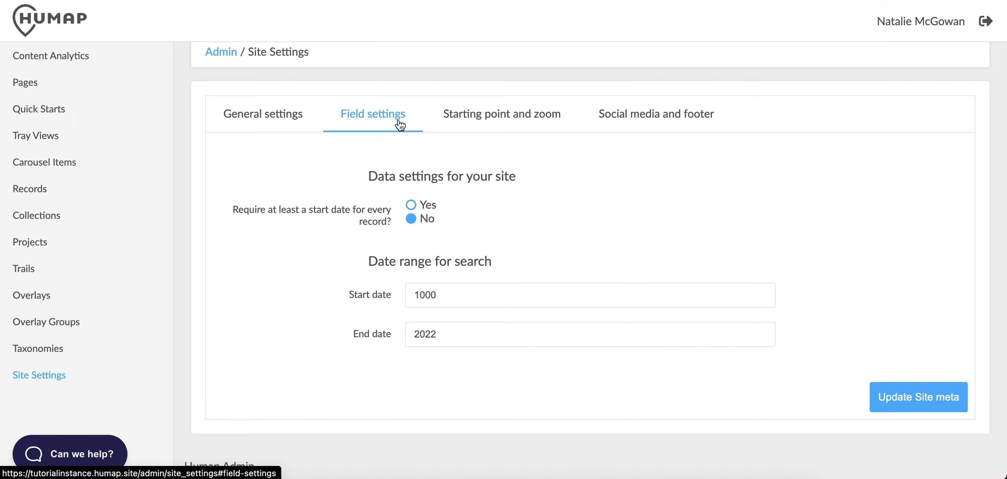
{"action": "scroll", "coordinate": [400, 126], "scroll_direction": "up", "scroll_amount": 1}
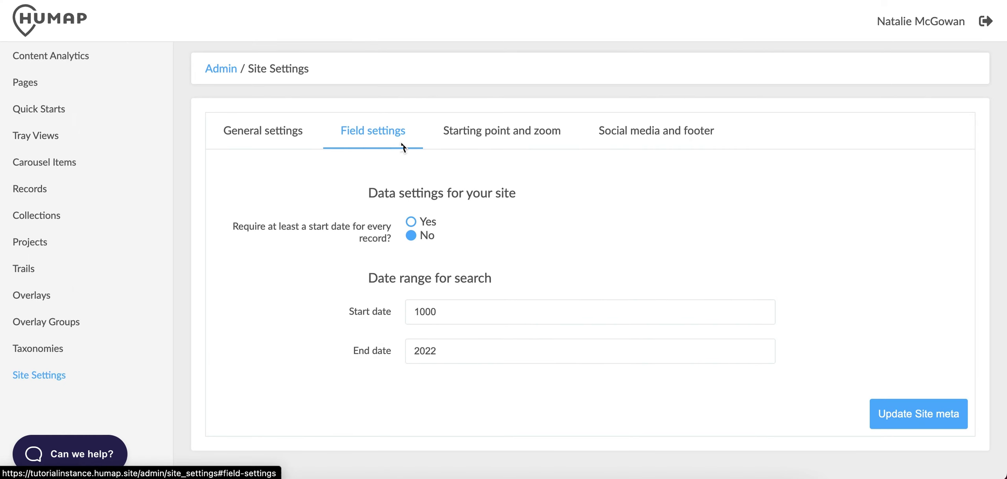
{"action": "left_click", "coordinate": [529, 134]}
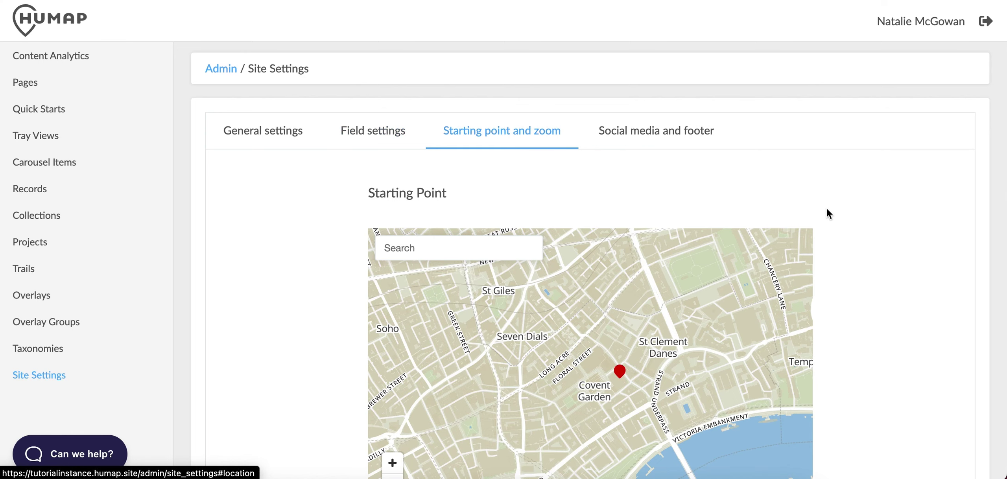
Place the map start at Wapping, Liverpool (Lng -2.9868, Lat 53.3981, zoom 14.00) and save.
{"action": "scroll", "coordinate": [861, 230], "scroll_direction": "down", "scroll_amount": 4}
{"action": "scroll", "coordinate": [861, 230], "scroll_direction": "down", "scroll_amount": 1}
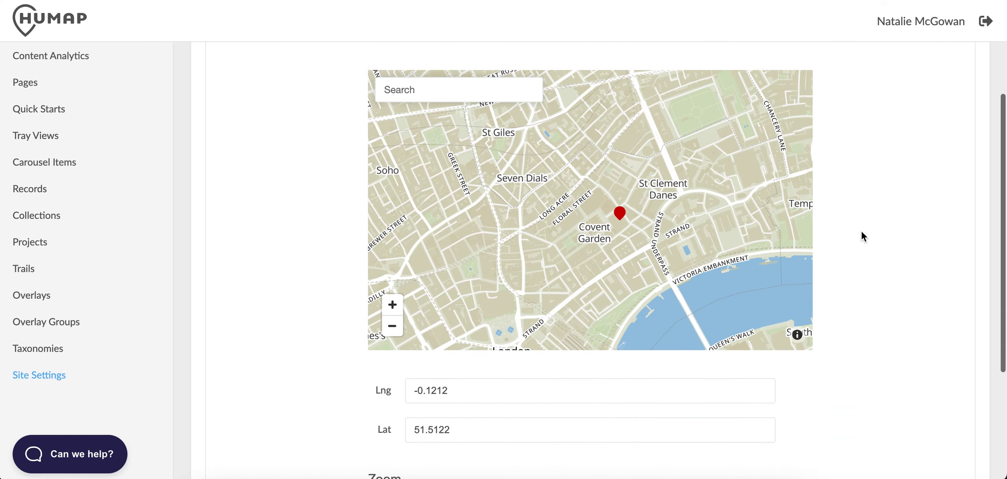
{"action": "scroll", "coordinate": [861, 230], "scroll_direction": "up", "scroll_amount": 1}
{"action": "left_click", "coordinate": [469, 98]}
{"action": "type", "text": "Wapping"}
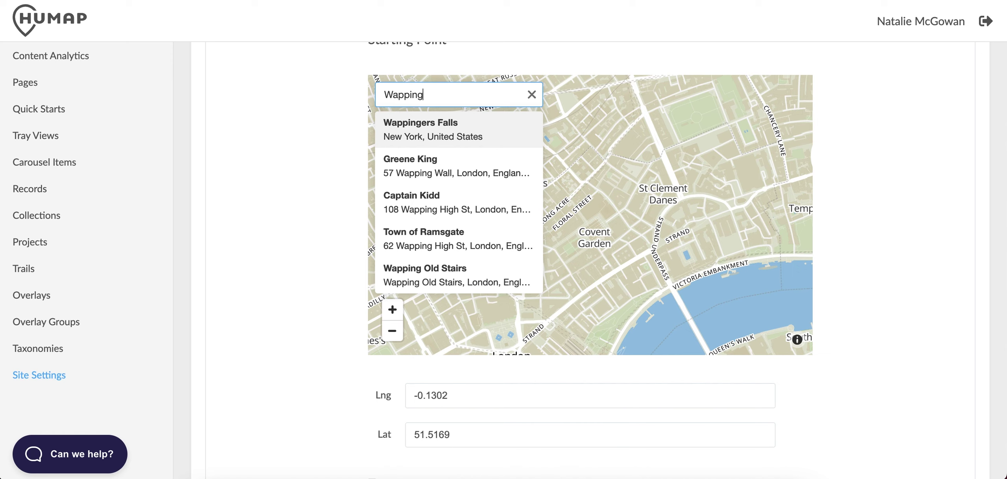
{"action": "type", "text": " Liverpool"}
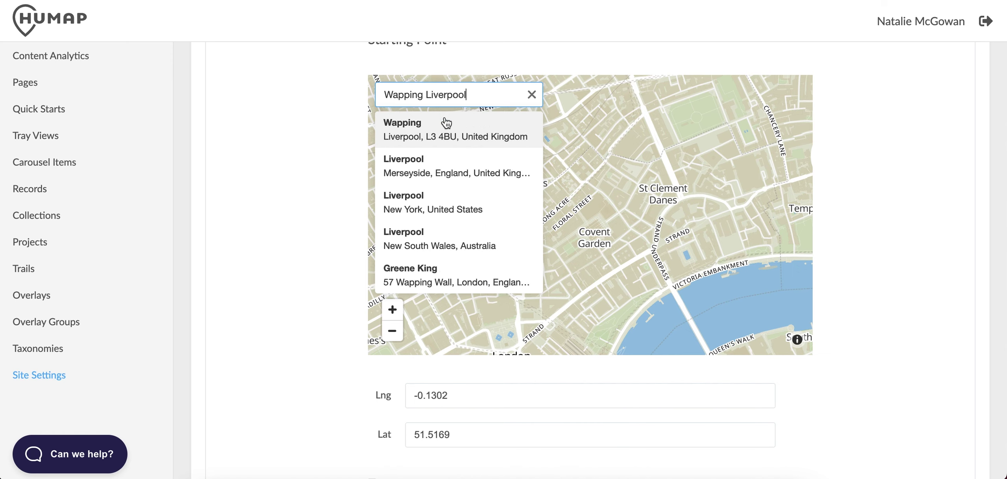
{"action": "left_click", "coordinate": [444, 136]}
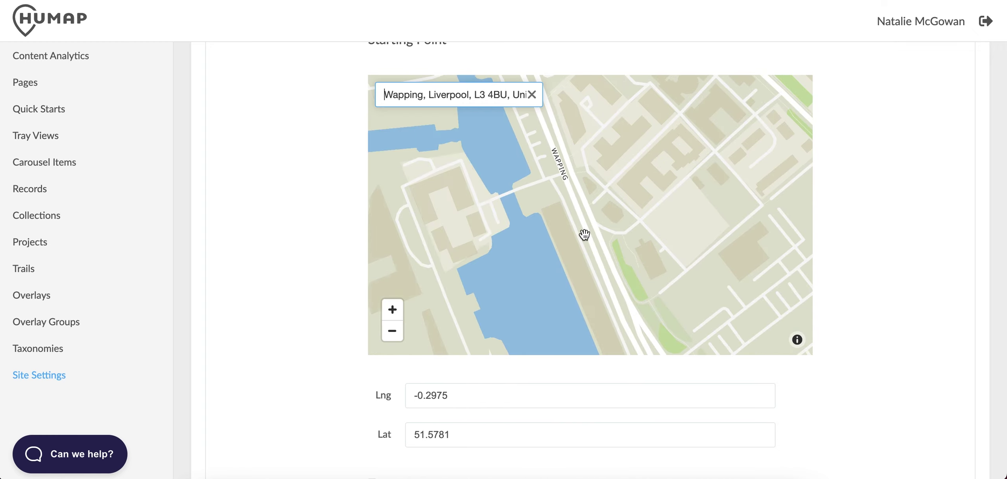
{"action": "left_click", "coordinate": [584, 234]}
{"action": "scroll", "coordinate": [815, 403], "scroll_direction": "down", "scroll_amount": 5}
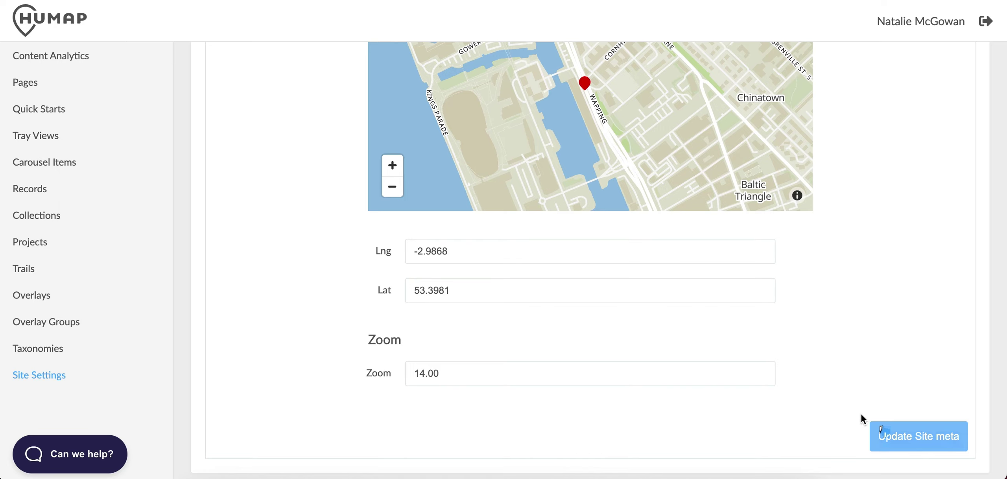
{"action": "left_click", "coordinate": [883, 434]}
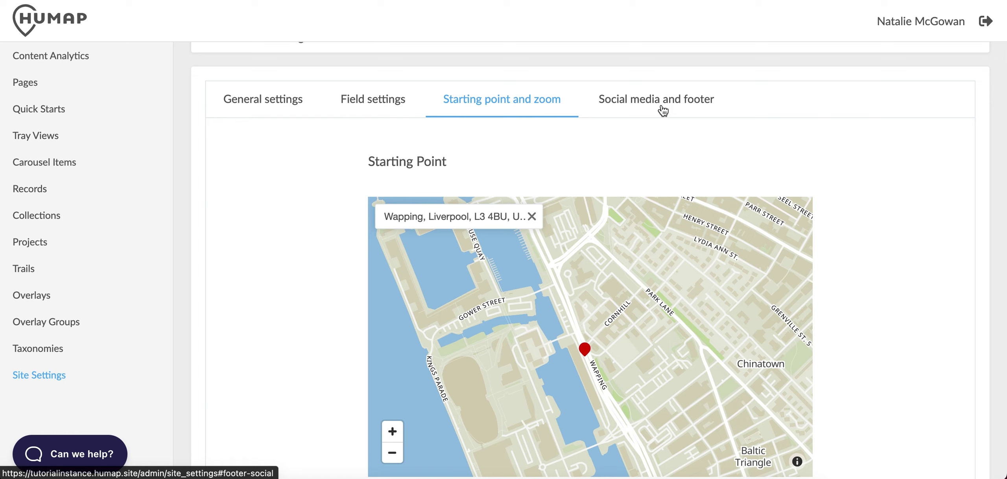
{"action": "left_click", "coordinate": [664, 111]}
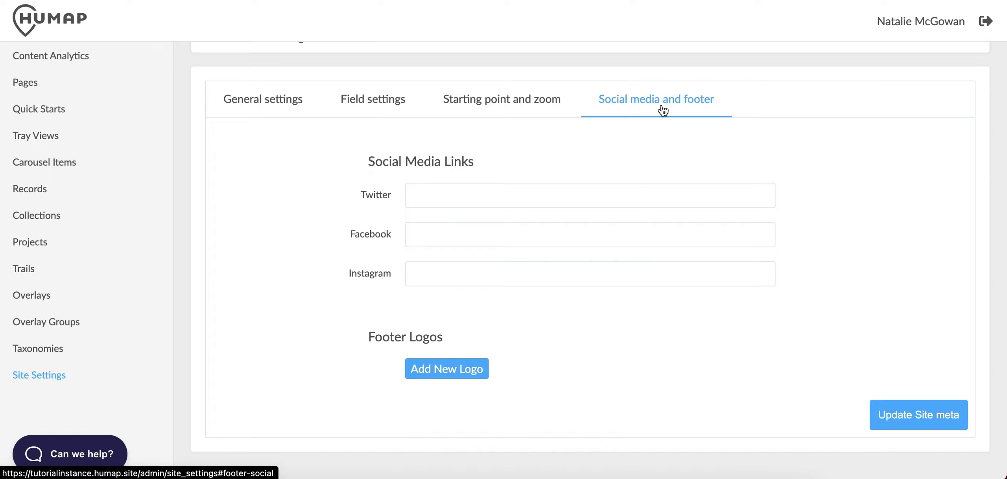
{"action": "left_click", "coordinate": [668, 268]}
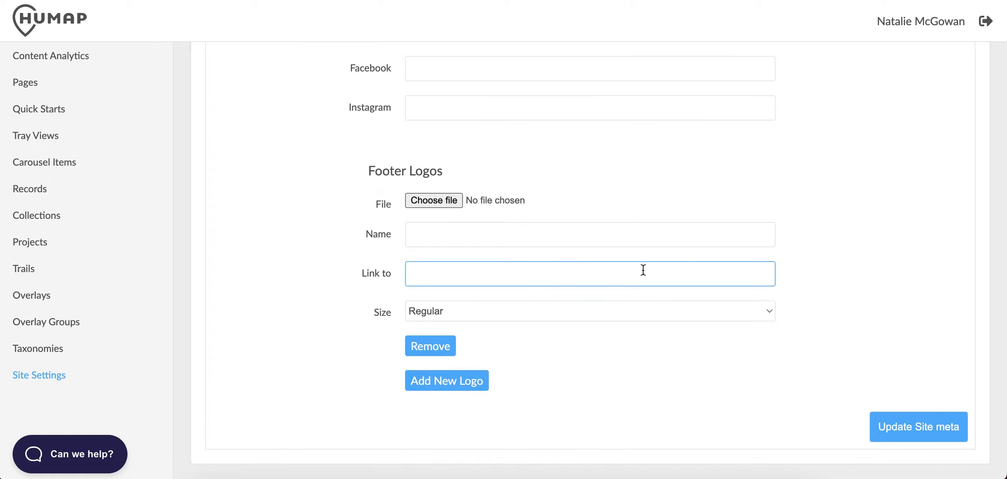
{"action": "type", "text": "https://humap.me"}
{"action": "left_click", "coordinate": [464, 237]}
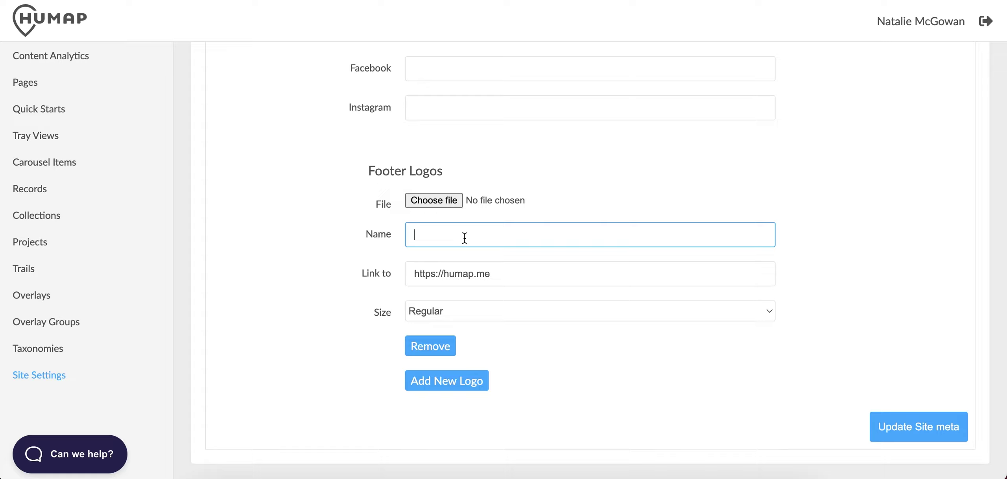
{"action": "type", "text": "Humap"}
{"action": "left_click", "coordinate": [447, 199]}
{"action": "double_click", "coordinate": [328, 72]}
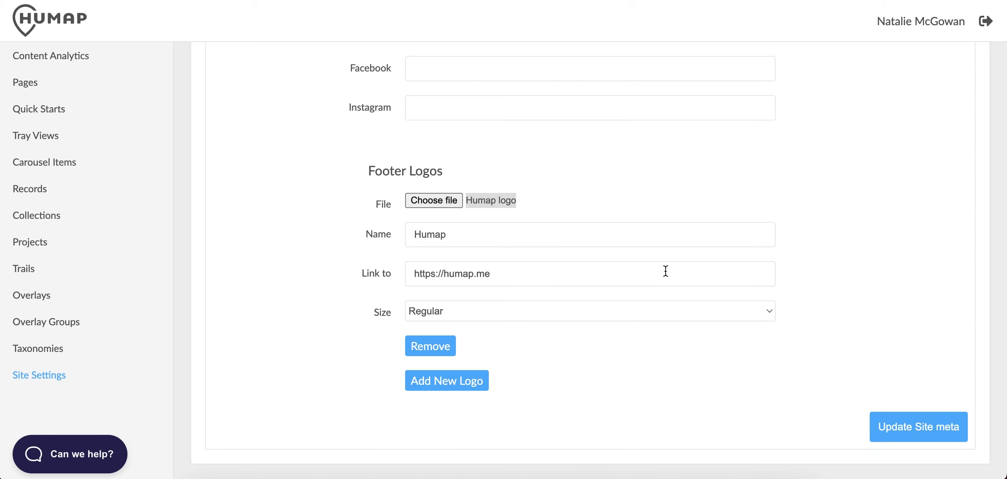
Remove the extra empty logo entry and save the site settings.
{"action": "left_click", "coordinate": [480, 381]}
{"action": "scroll", "coordinate": [482, 381], "scroll_direction": "down", "scroll_amount": 2}
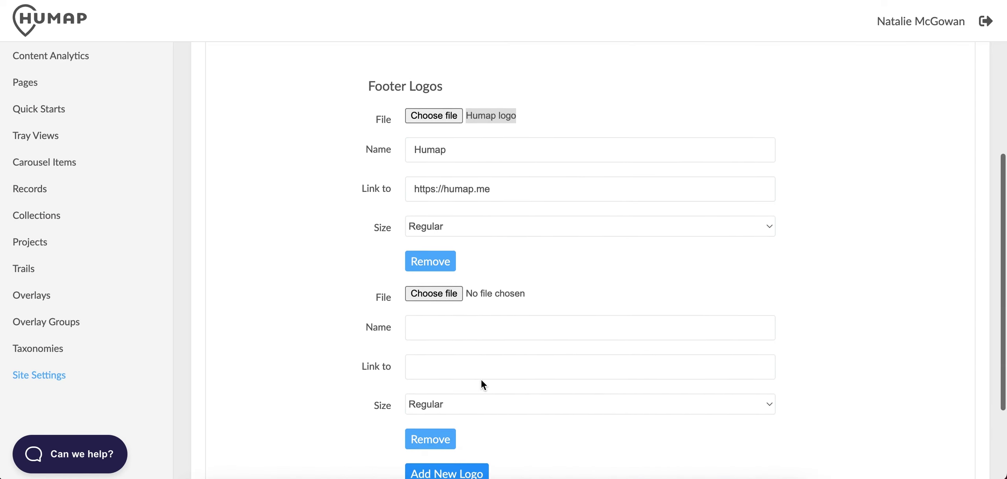
{"action": "scroll", "coordinate": [481, 380], "scroll_direction": "down", "scroll_amount": 3}
{"action": "left_click", "coordinate": [444, 328]}
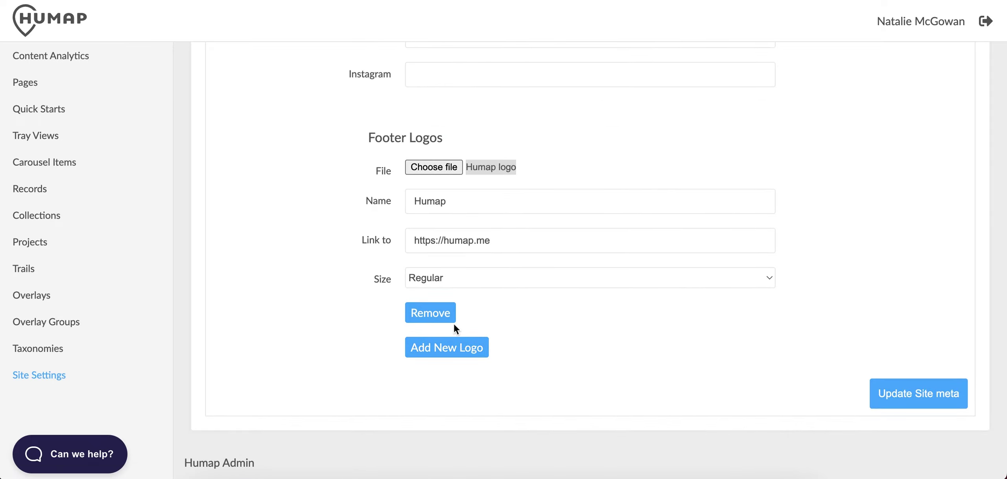
{"action": "left_click", "coordinate": [922, 404]}
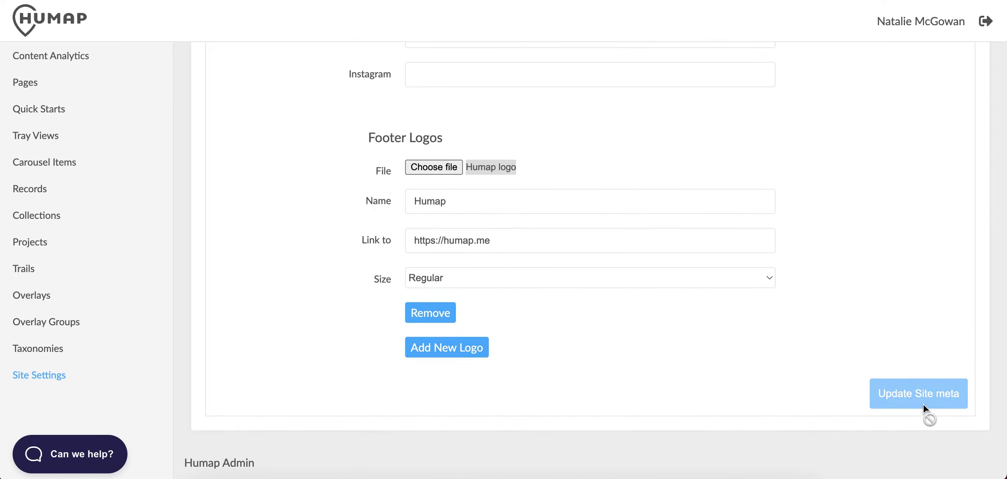